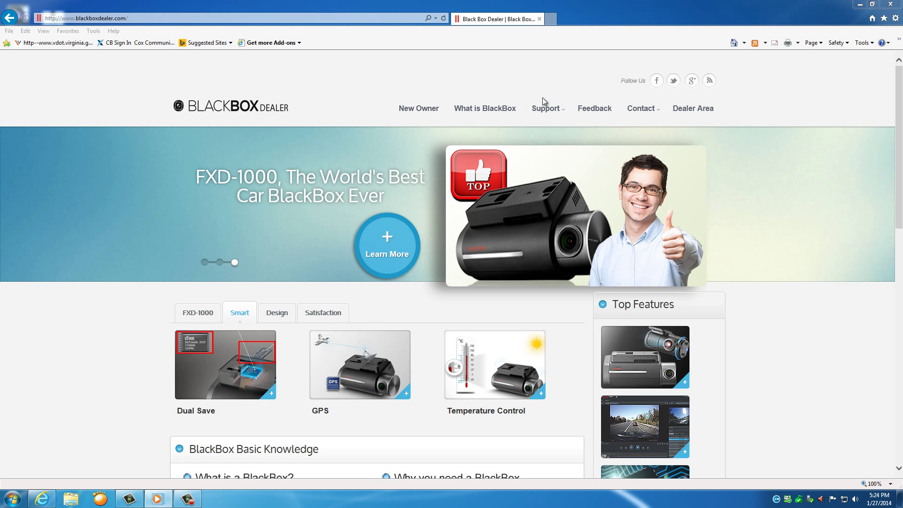
Open the support downloads page, locate the BlackBox Pc Viewer download for the FXD-1000, and close the browser.
{"action": "left_click", "coordinate": [554, 147]}
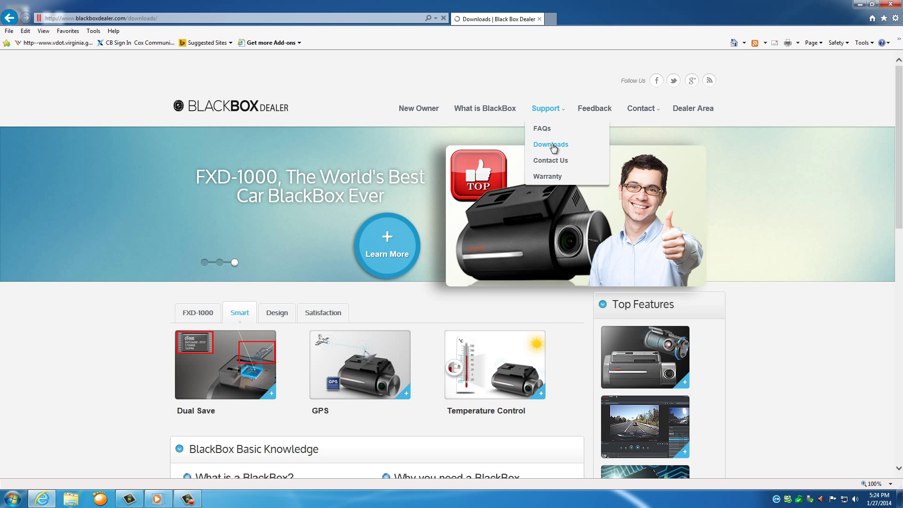
{"action": "scroll", "coordinate": [397, 333], "scroll_direction": "down", "scroll_amount": 1}
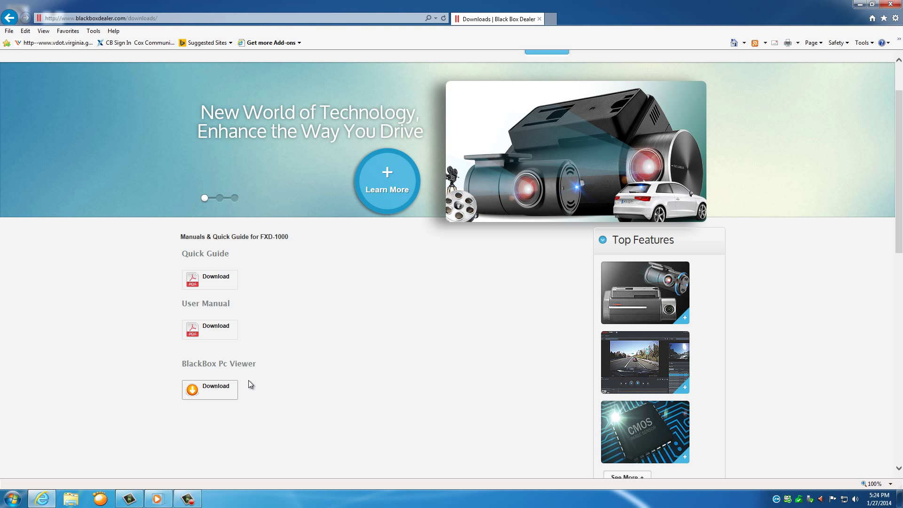
{"action": "left_click", "coordinate": [891, 4]}
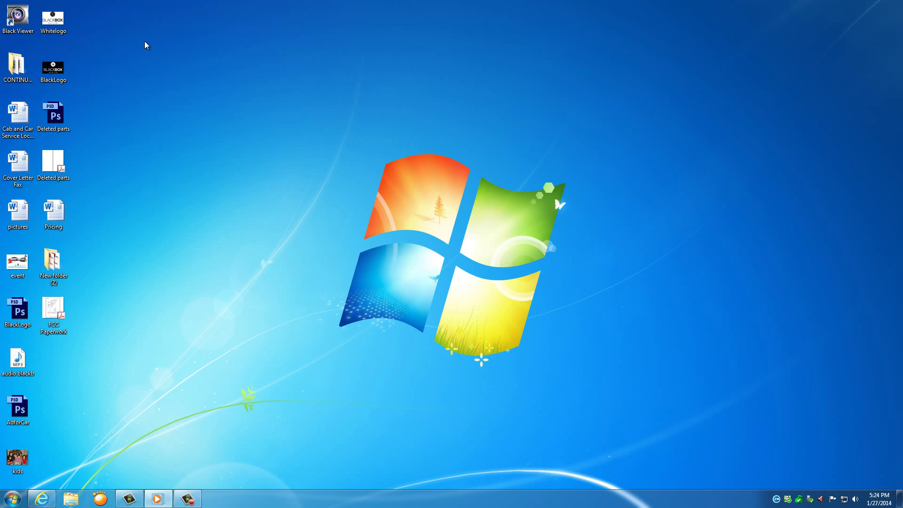
Launch Black Viewer from the desktop and maximize its window.
{"action": "double_click", "coordinate": [27, 27]}
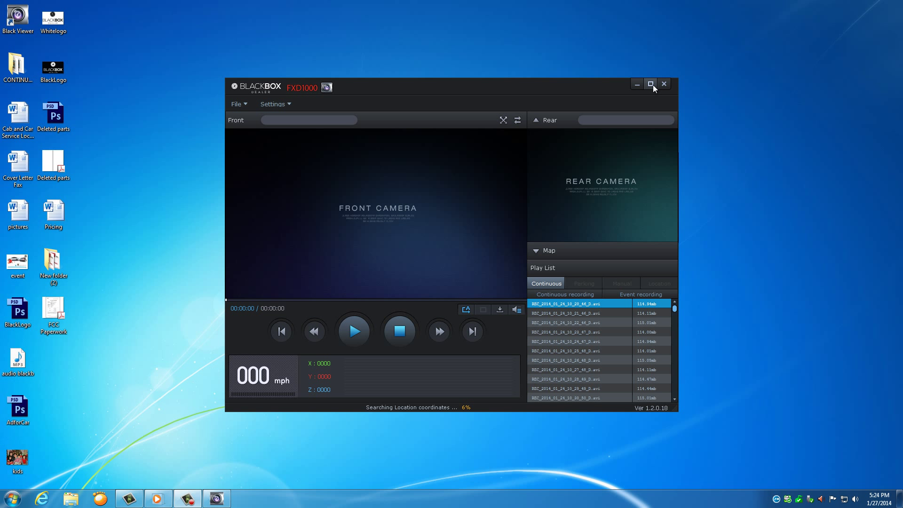
{"action": "left_click", "coordinate": [652, 84]}
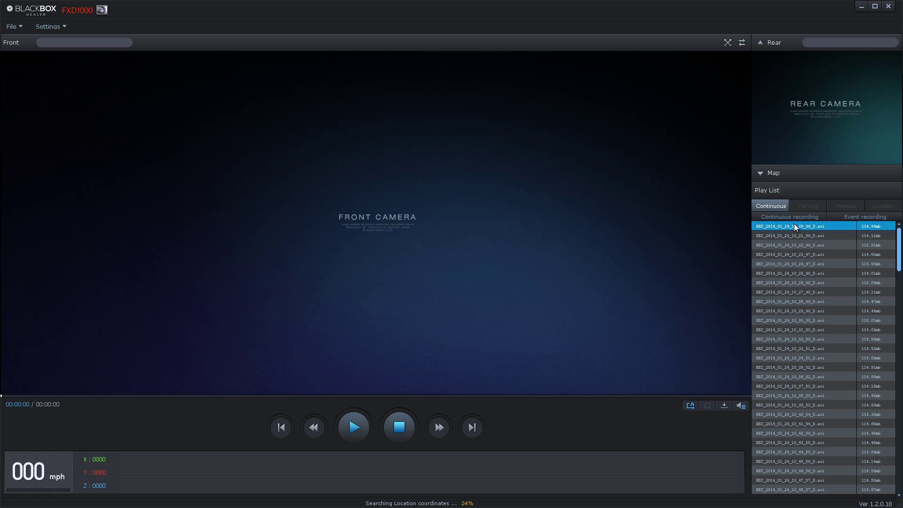
Compare the continuous and event recording playlists, and swap the rear camera view for the map and back.
{"action": "left_click", "coordinate": [840, 217]}
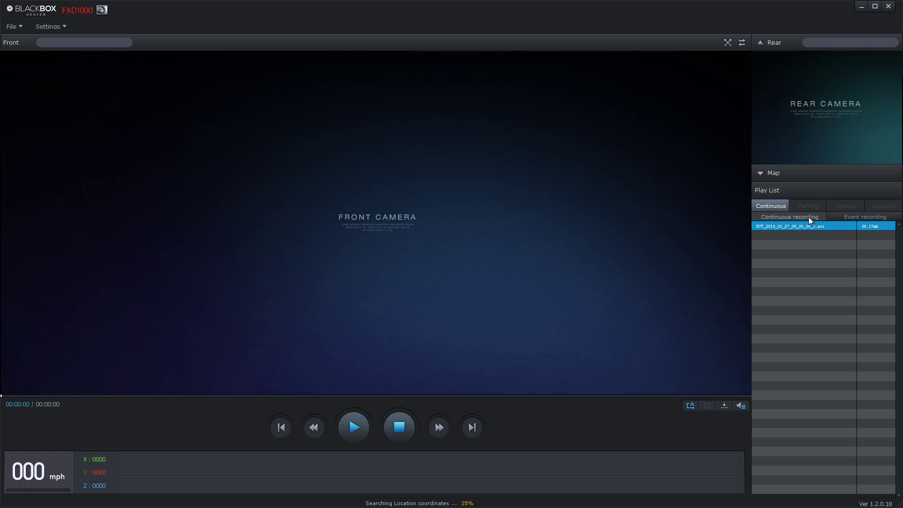
{"action": "left_click", "coordinate": [809, 217]}
{"action": "left_click", "coordinate": [845, 217]}
{"action": "left_click", "coordinate": [799, 215]}
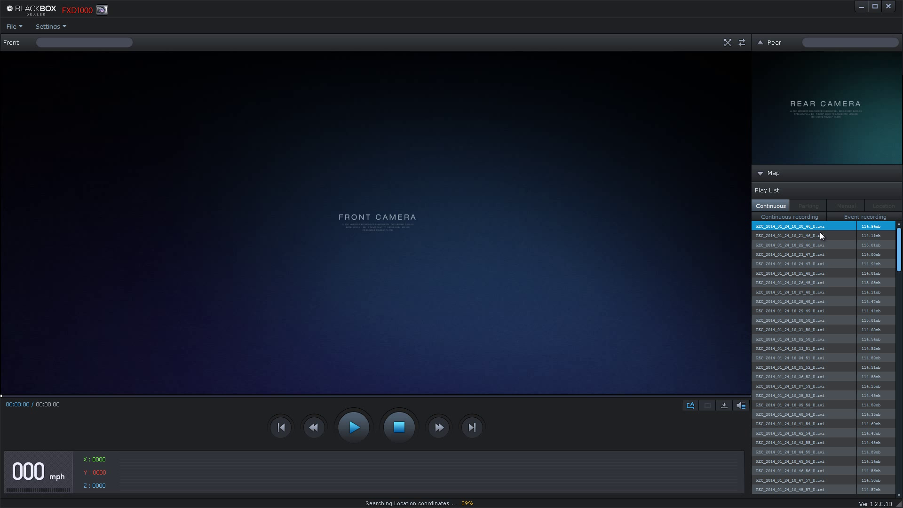
{"action": "left_click", "coordinate": [841, 215]}
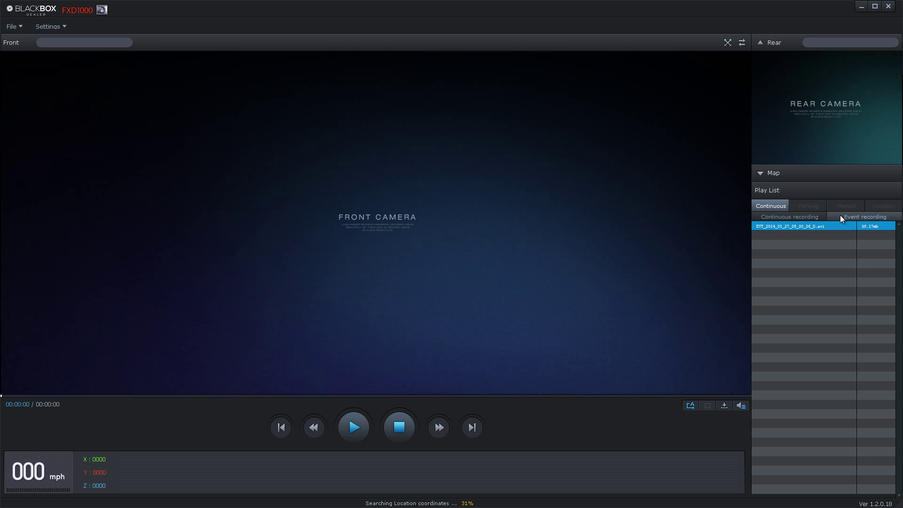
{"action": "left_click", "coordinate": [804, 218]}
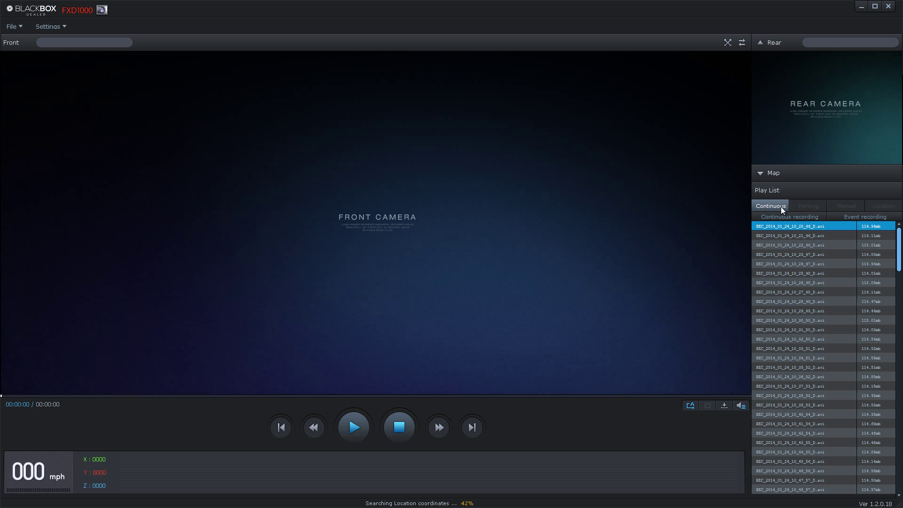
{"action": "left_click", "coordinate": [760, 173]}
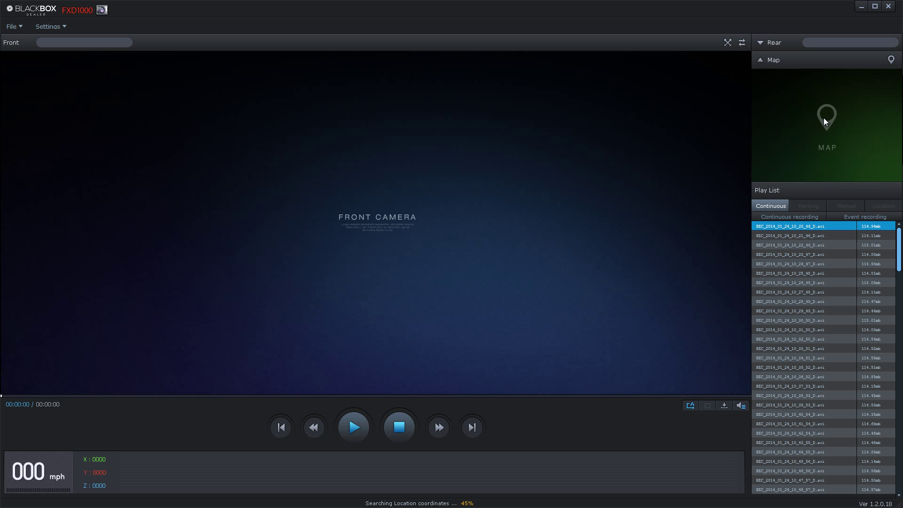
{"action": "left_click", "coordinate": [761, 57]}
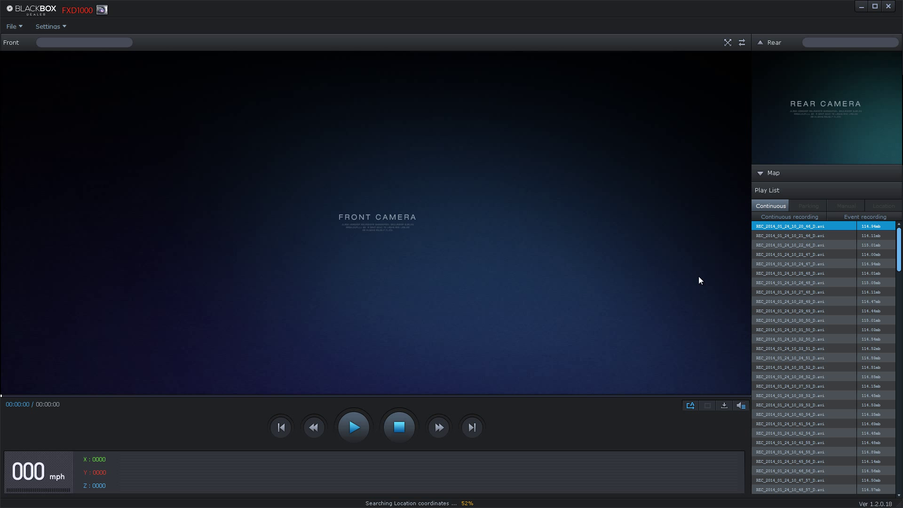
Play the first continuous recording, check its location on the map, return to the rear camera view and stop playback.
{"action": "double_click", "coordinate": [787, 227]}
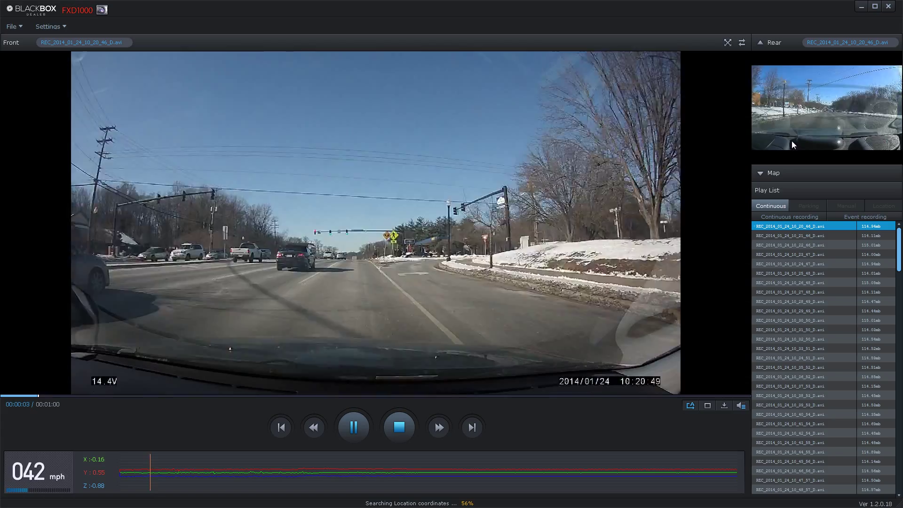
{"action": "left_click", "coordinate": [764, 174]}
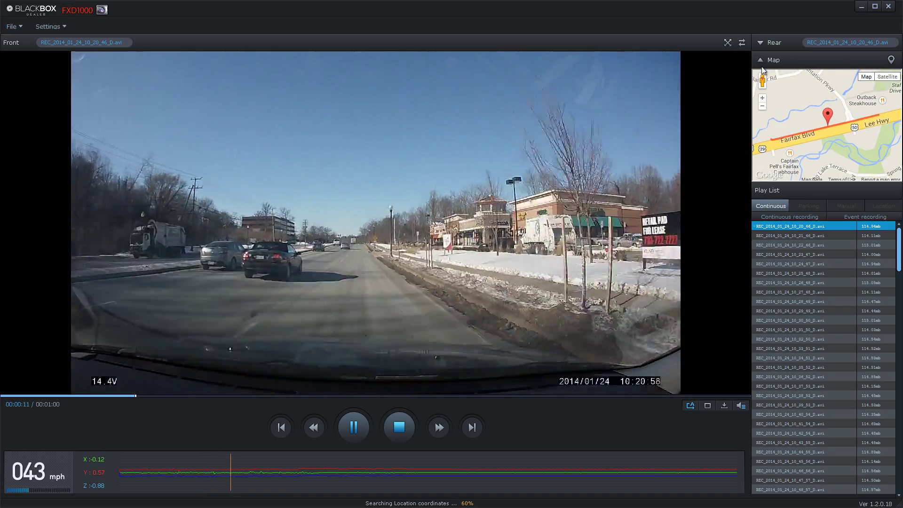
{"action": "left_click", "coordinate": [761, 60]}
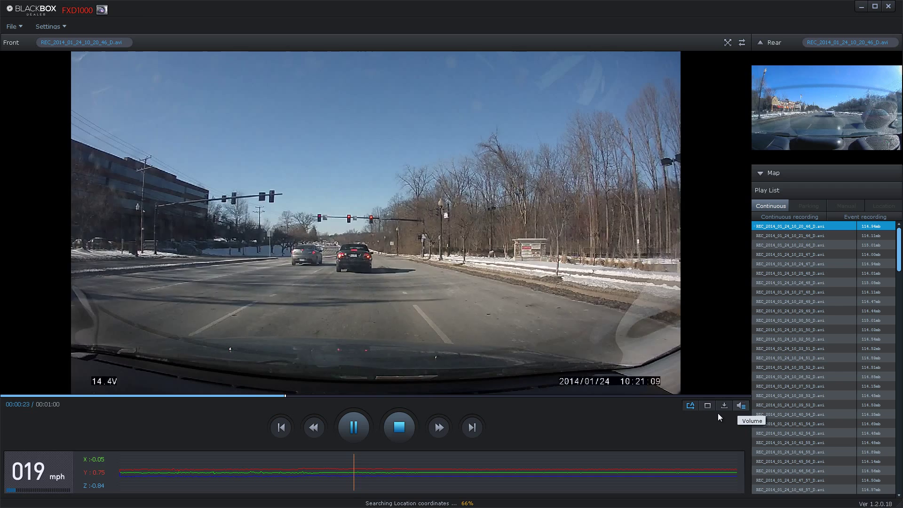
{"action": "left_click", "coordinate": [389, 423]}
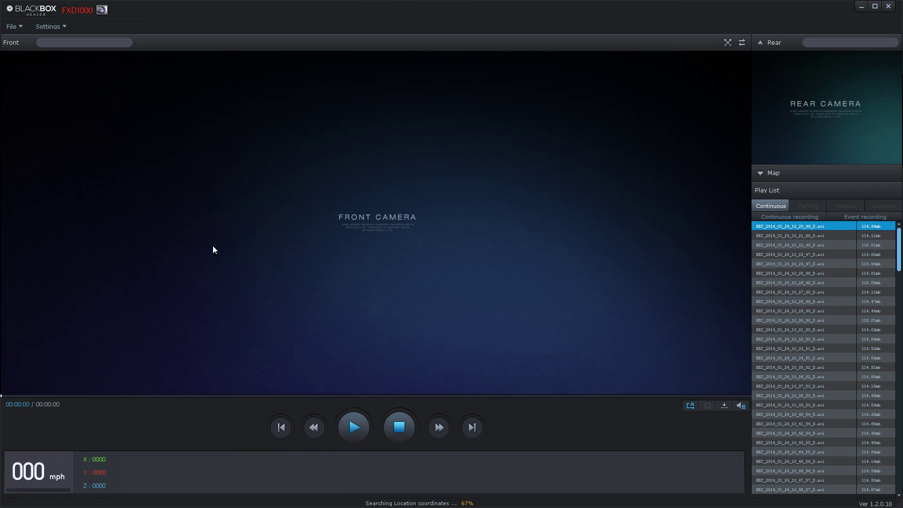
Open the black box settings and examine the common options and the continuous recording options.
{"action": "left_click", "coordinate": [41, 28]}
{"action": "left_click", "coordinate": [56, 38]}
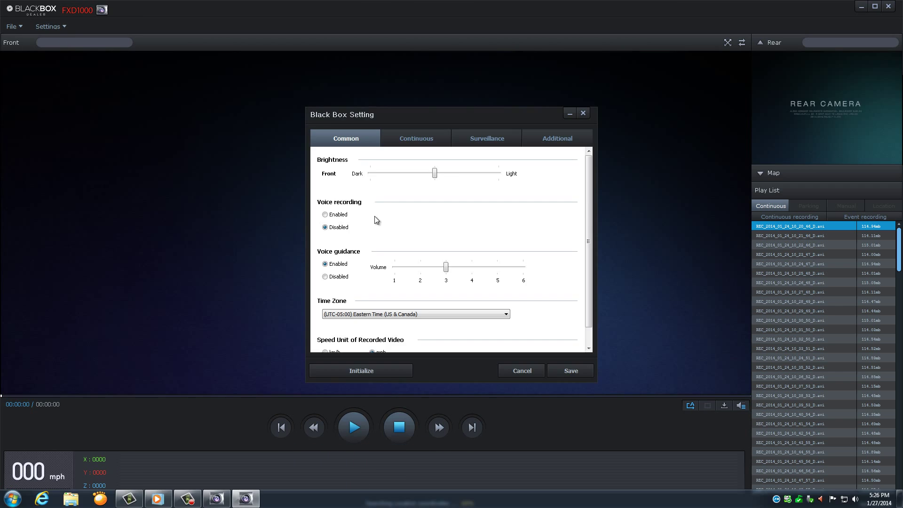
{"action": "scroll", "coordinate": [589, 197], "scroll_direction": "down", "scroll_amount": 1}
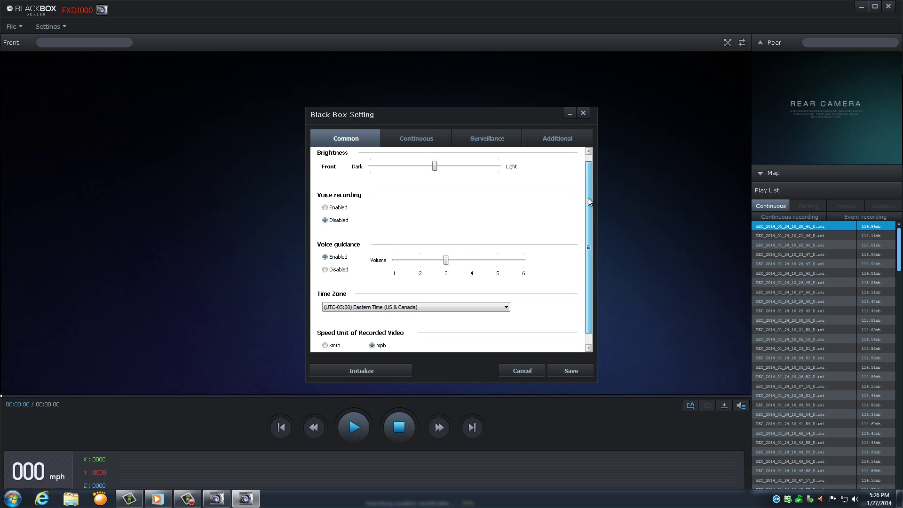
{"action": "scroll", "coordinate": [588, 198], "scroll_direction": "up", "scroll_amount": 1}
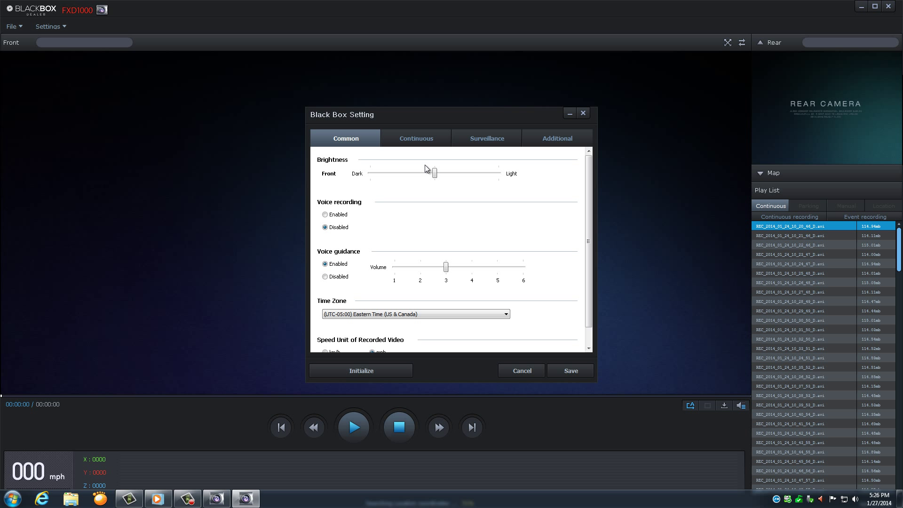
{"action": "left_click_drag", "start_coordinate": [591, 177], "coordinate": [591, 204]}
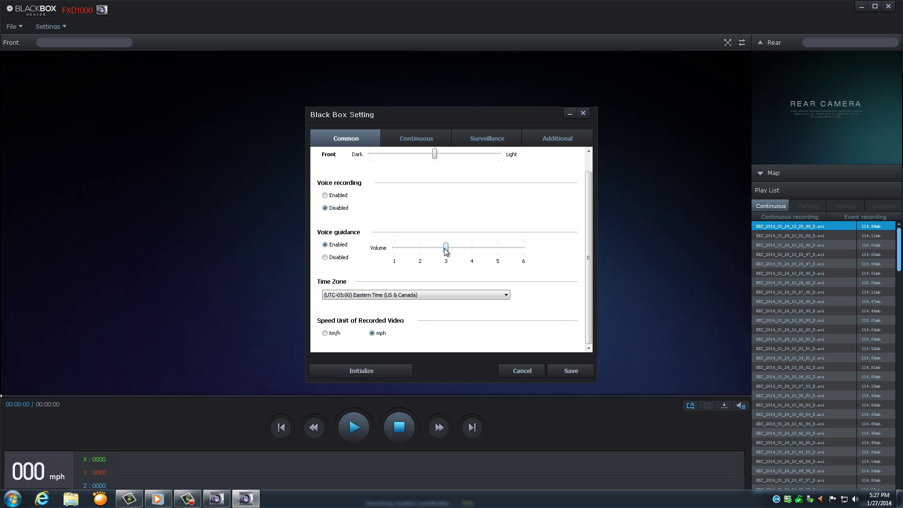
{"action": "left_click", "coordinate": [410, 139]}
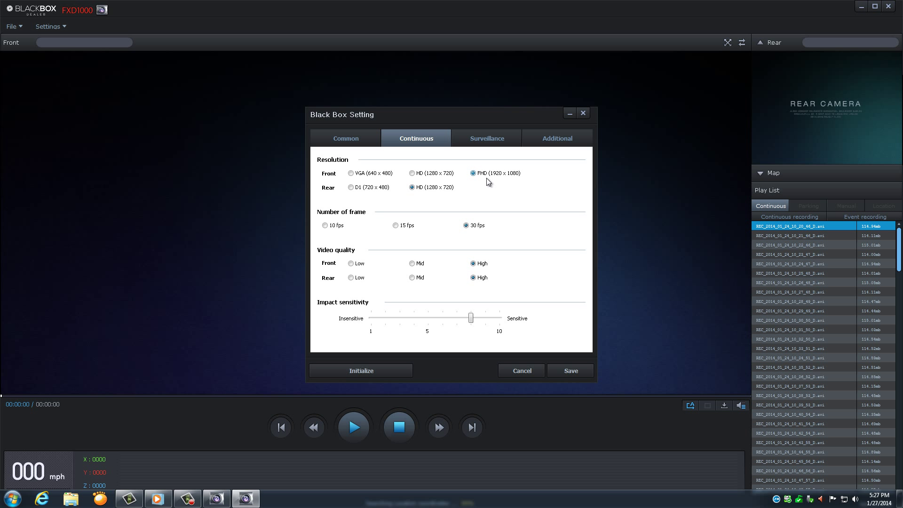
Examine the surveillance settings, including resolution, frame rate, motion detection, the stop-recording timer and the battery voltage limits.
{"action": "left_click", "coordinate": [494, 138]}
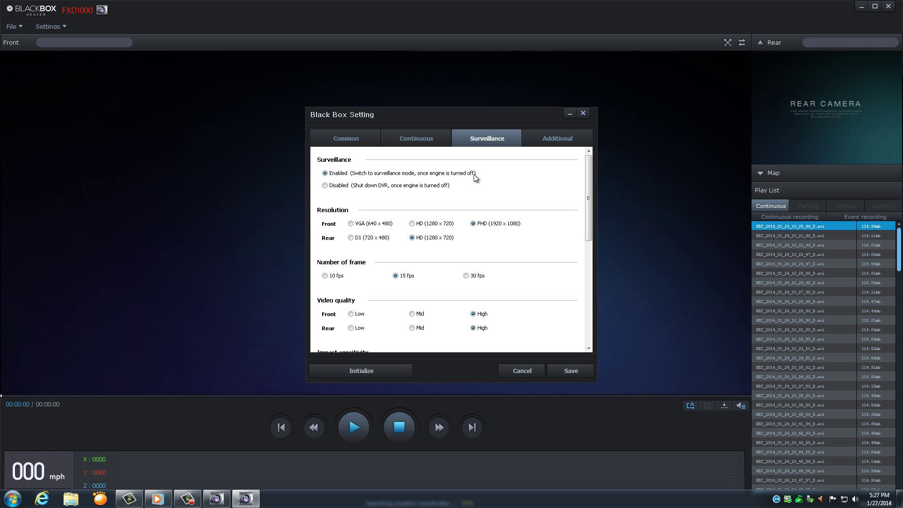
{"action": "scroll", "coordinate": [588, 205], "scroll_direction": "down", "scroll_amount": 3}
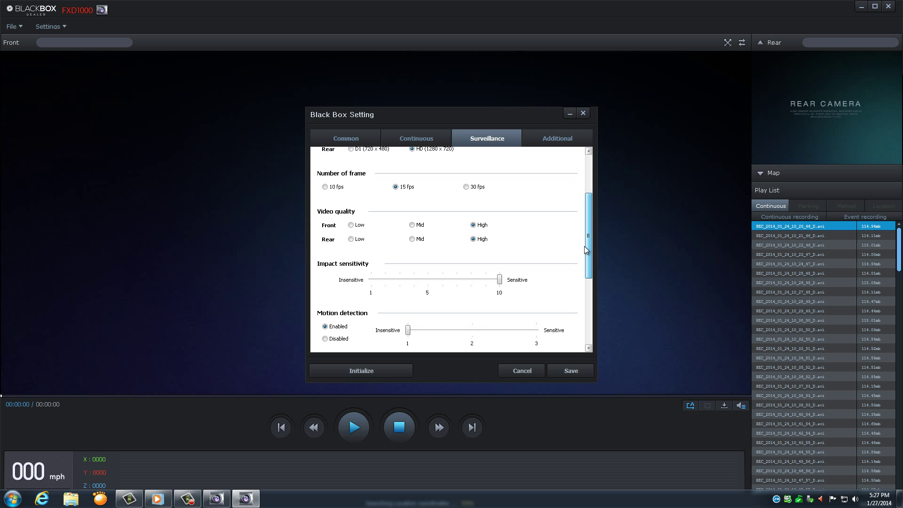
{"action": "left_click_drag", "start_coordinate": [588, 240], "coordinate": [590, 196]}
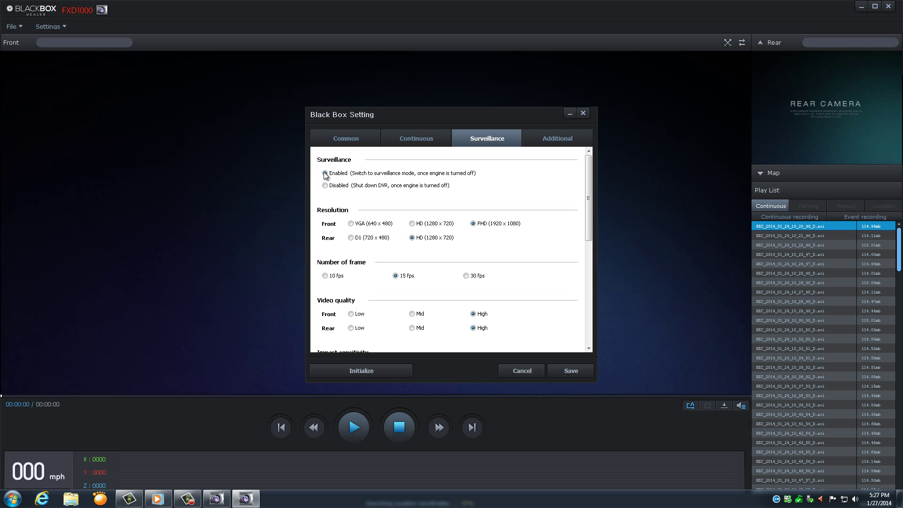
{"action": "left_click_drag", "start_coordinate": [587, 187], "coordinate": [591, 293]}
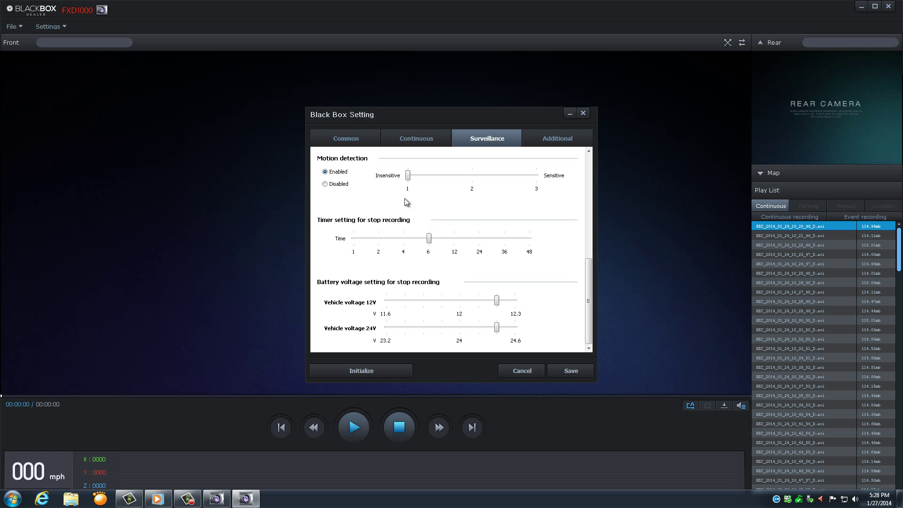
Review the additional settings for video overwriting, security LED, memory partition and card formatting, and save the black box settings.
{"action": "left_click", "coordinate": [551, 142]}
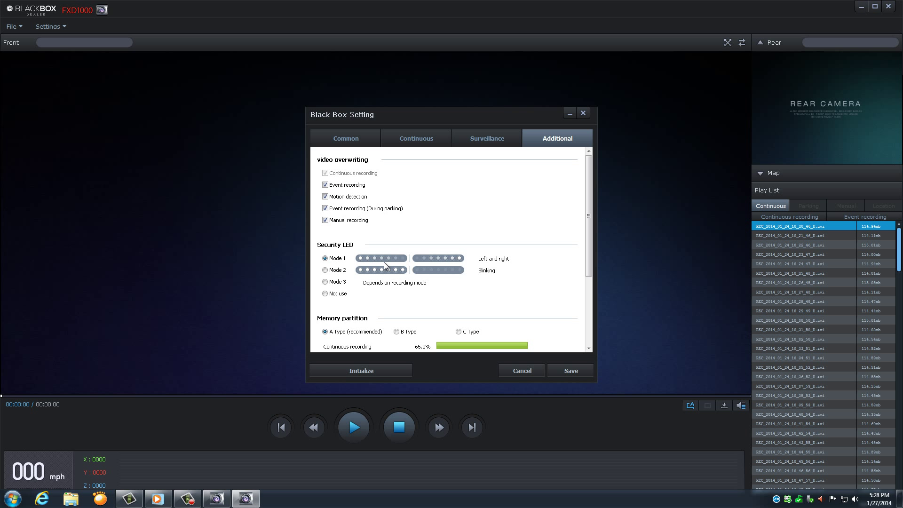
{"action": "left_click_drag", "start_coordinate": [588, 215], "coordinate": [588, 282]}
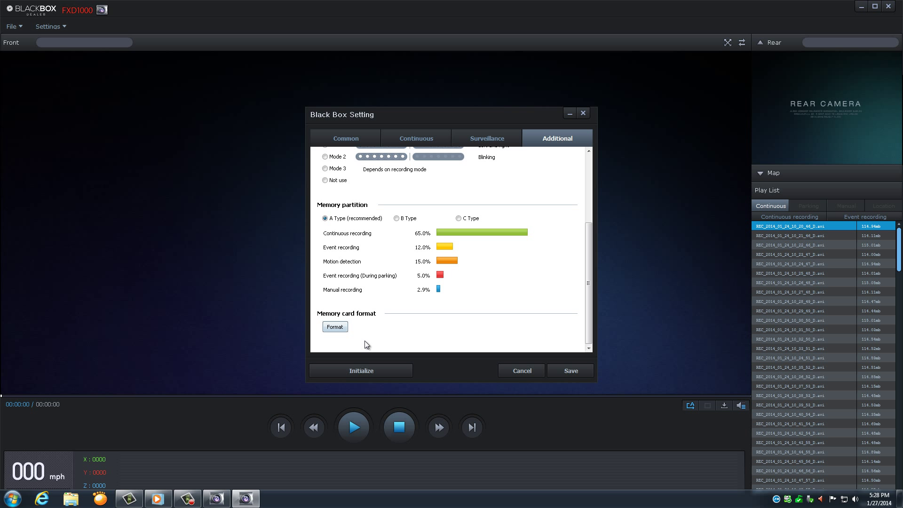
{"action": "left_click", "coordinate": [566, 368]}
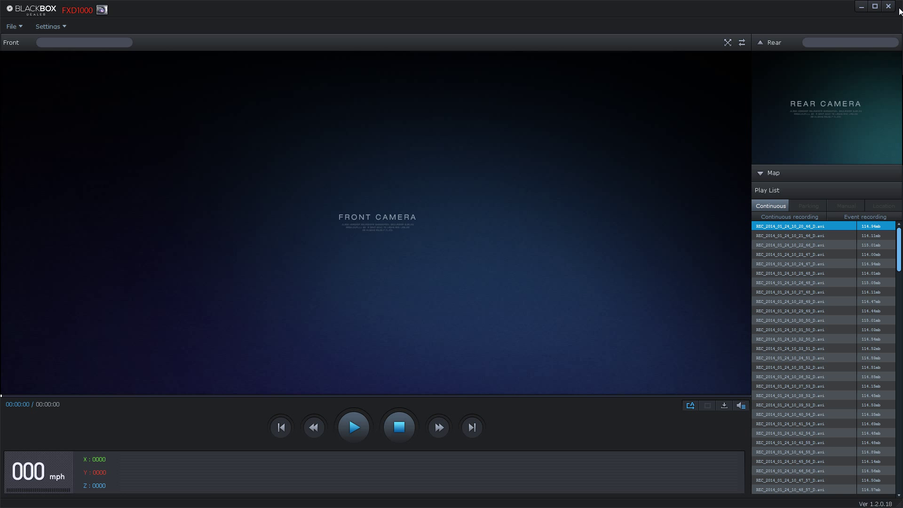